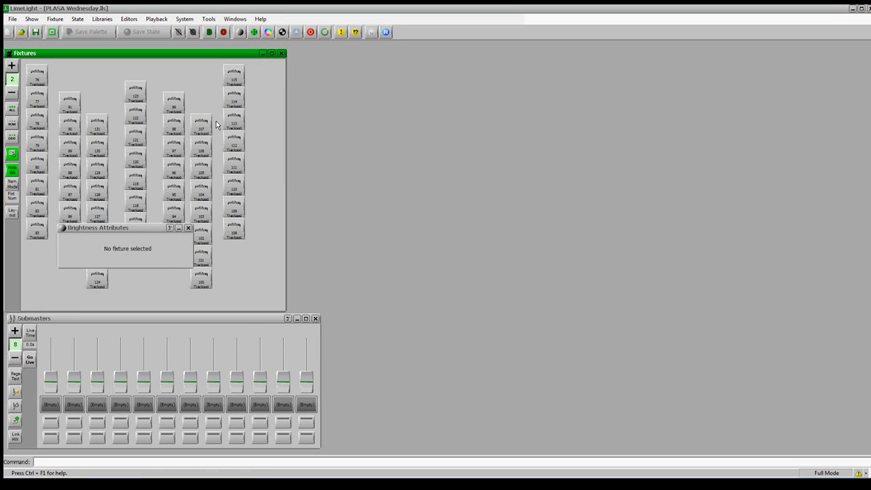
Select all the fixtures in the layout and open the Auto Chase Wizard
double_click(134, 94)
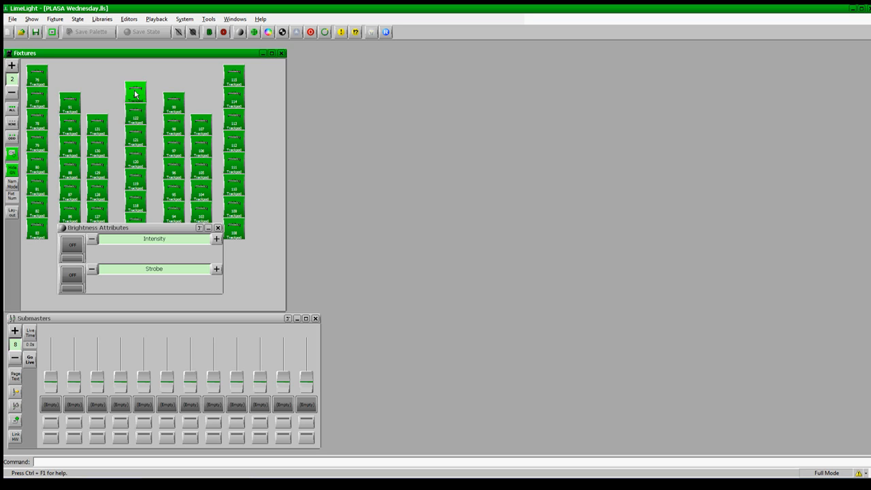
click(131, 21)
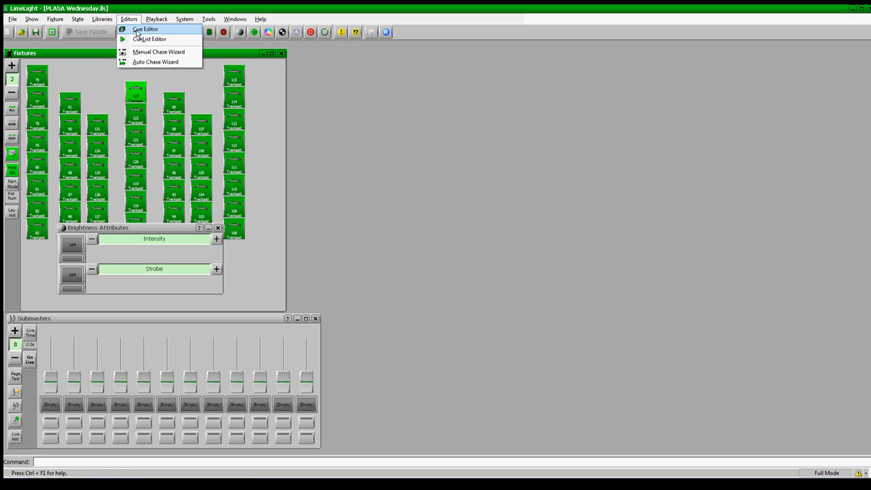
click(143, 62)
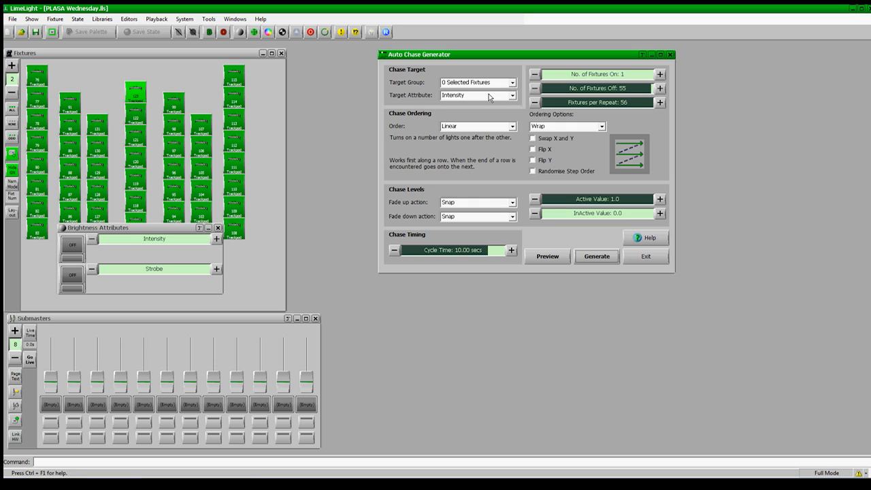
Set the intensity chase to a 2.61-second cycle time with Bounce order and 8 fixture pairs on
click(496, 253)
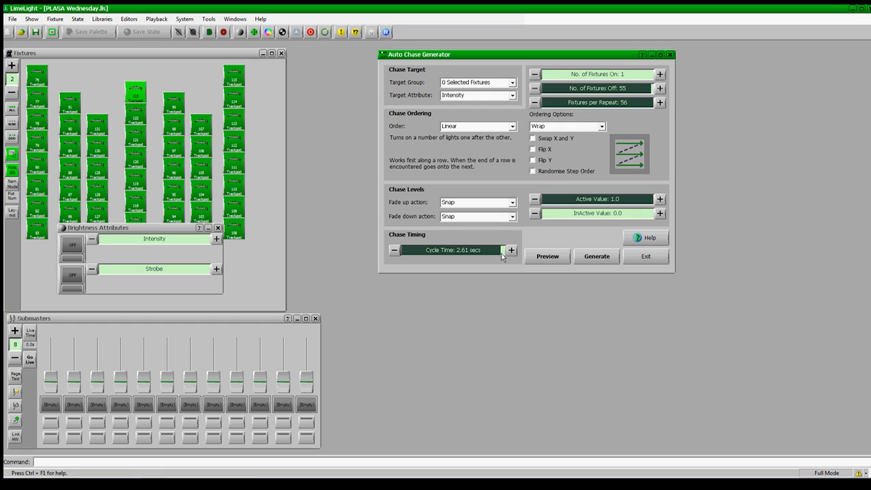
click(607, 256)
click(513, 127)
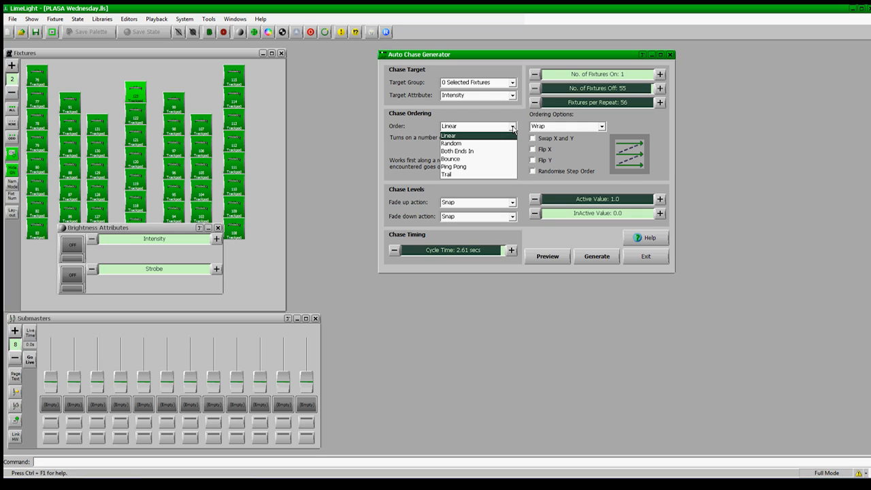
click(488, 159)
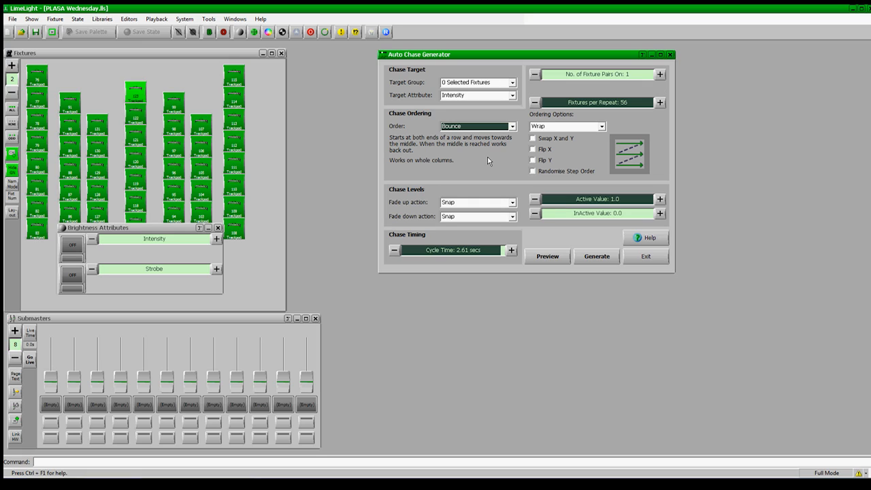
click(562, 76)
drag(565, 76, 571, 74)
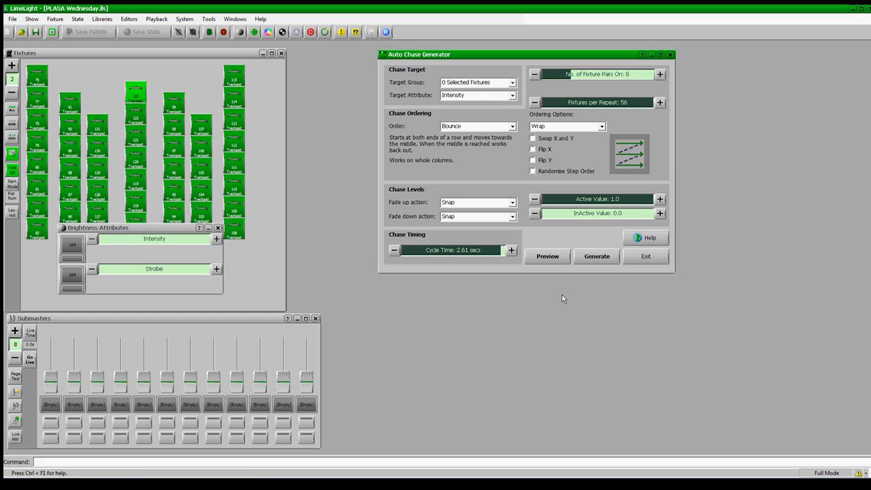
Set the chase's fade down action to Ramp, leave the ordering option on Wrap, and generate the intensity chase
click(511, 218)
click(488, 242)
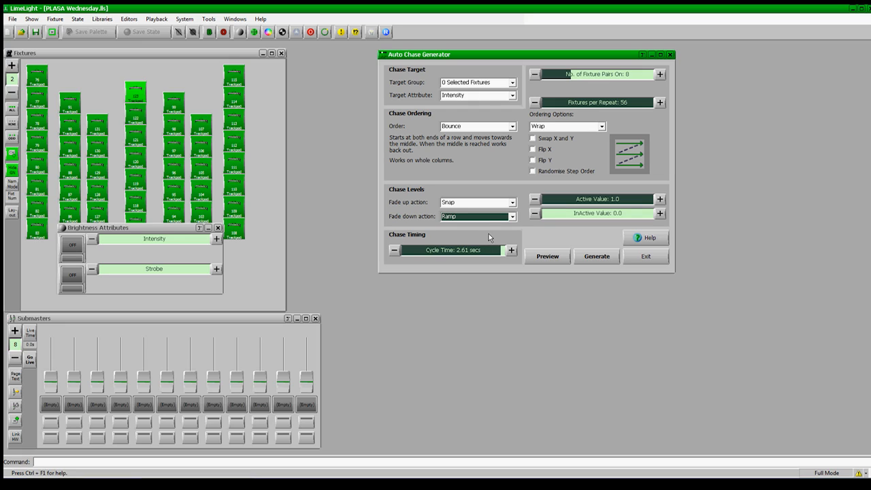
click(589, 126)
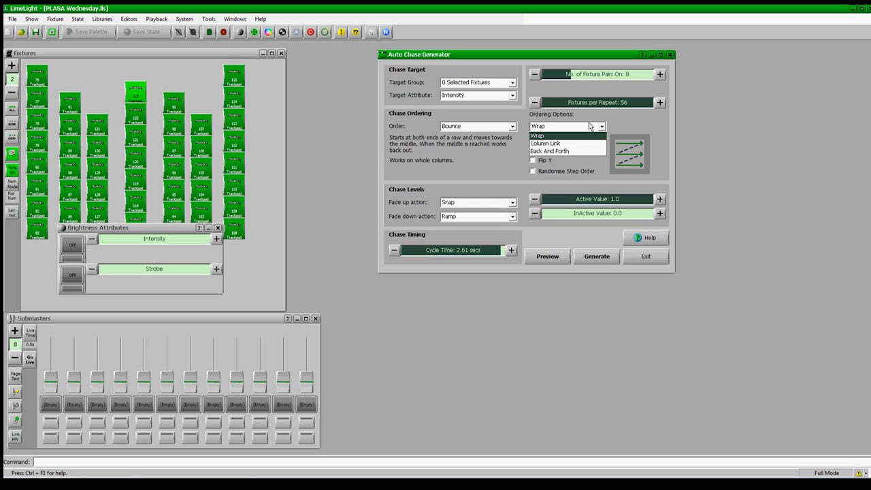
click(626, 126)
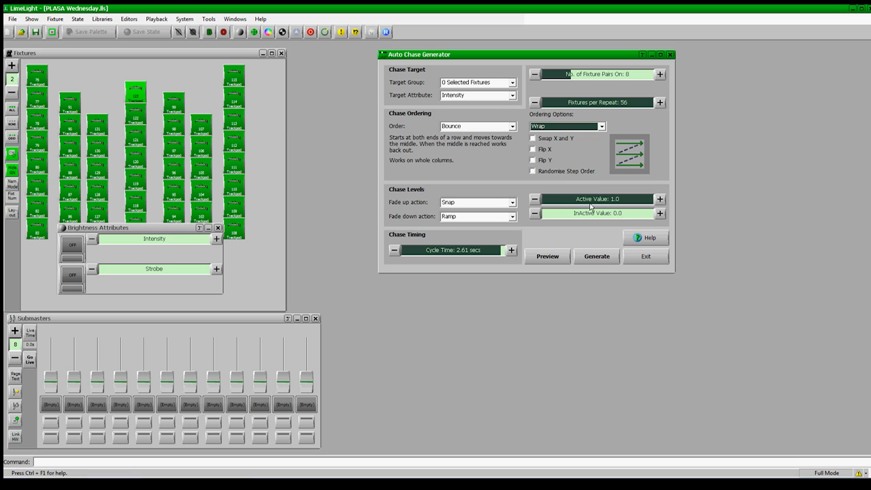
click(602, 260)
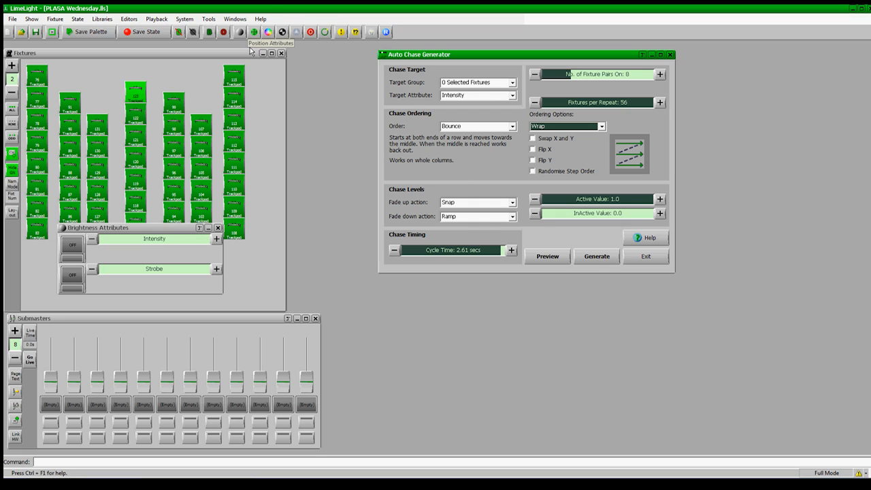
Save the intensity chase as a state named "16on" in category "Int" and place it on the first submaster
click(142, 32)
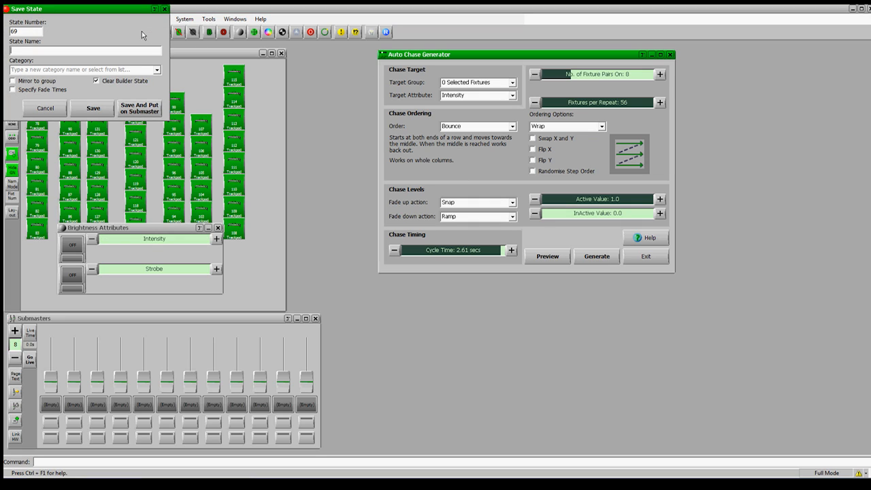
text(16on)
key(Tab)
text(Int)
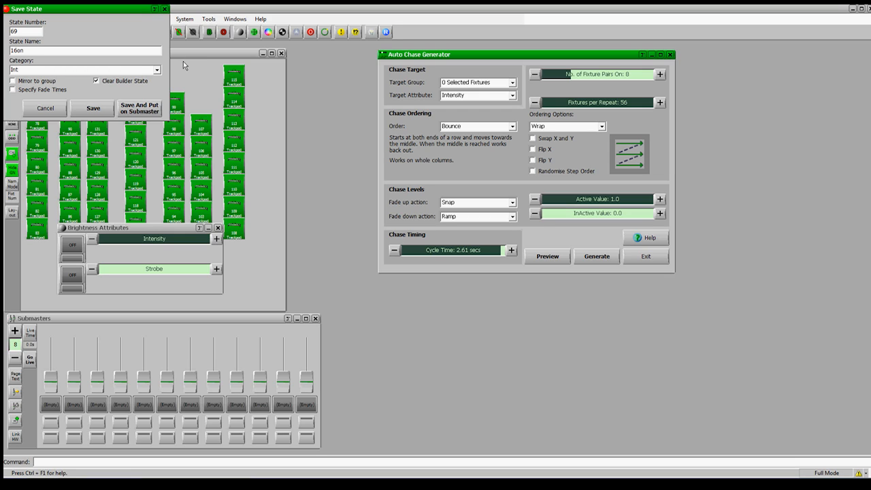
click(139, 108)
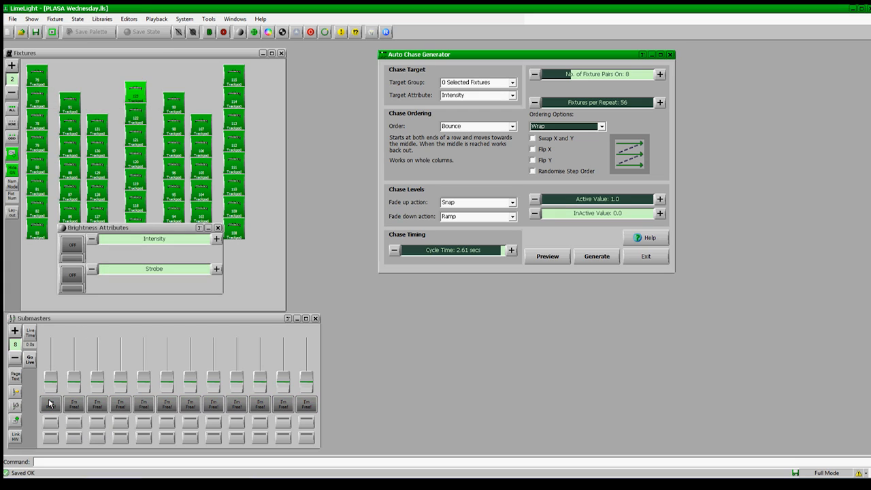
click(49, 404)
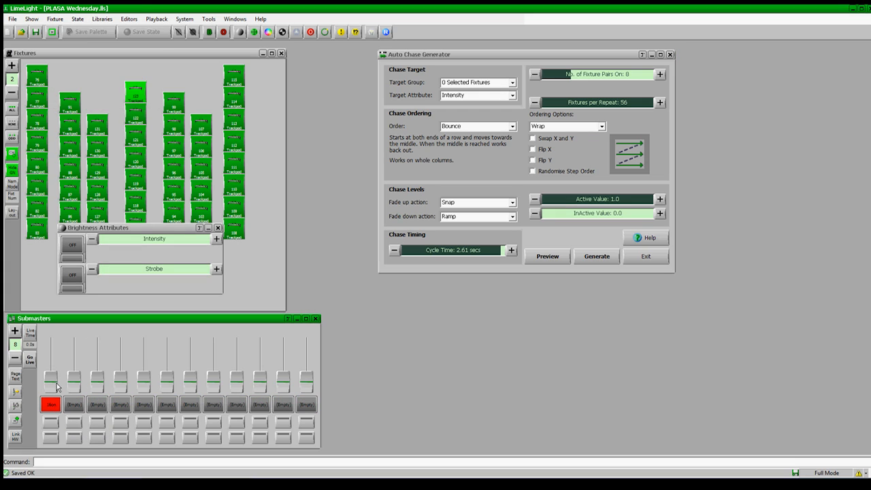
Make the first submaster's fader control the chase's X Speed, and test it by raising and lowering the fader
right_click(53, 372)
click(65, 364)
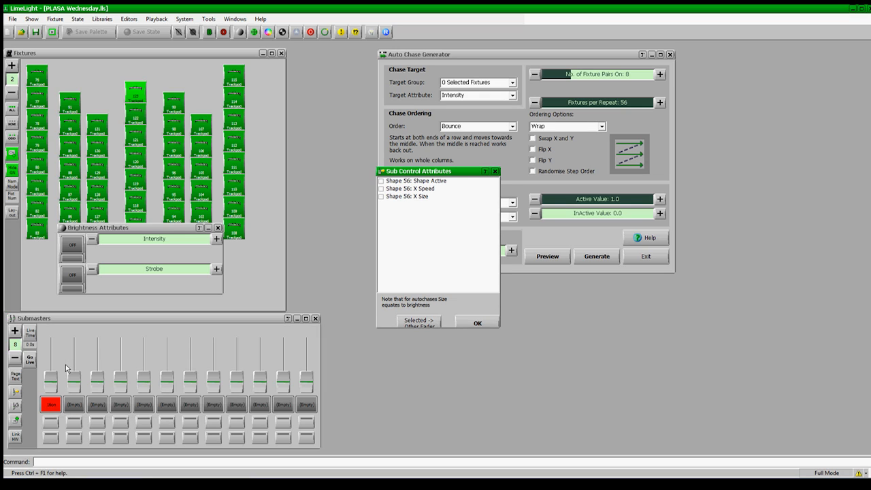
click(422, 189)
click(477, 323)
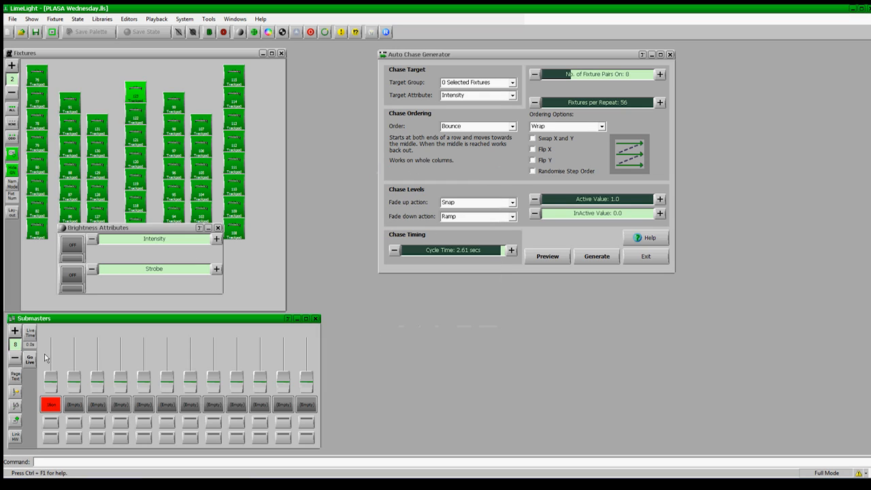
drag(48, 386, 56, 338)
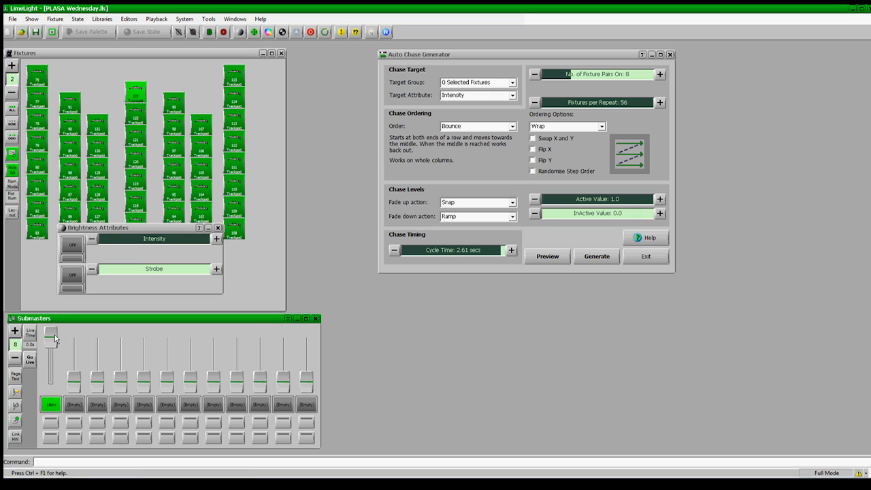
drag(54, 339, 59, 365)
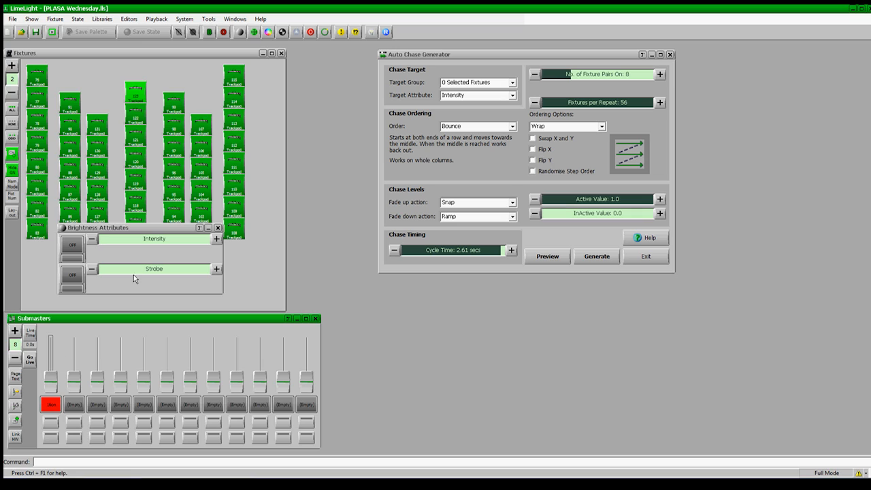
Set the selected fixtures' intensity to full and change the auto chase's target attribute to Colour
click(182, 238)
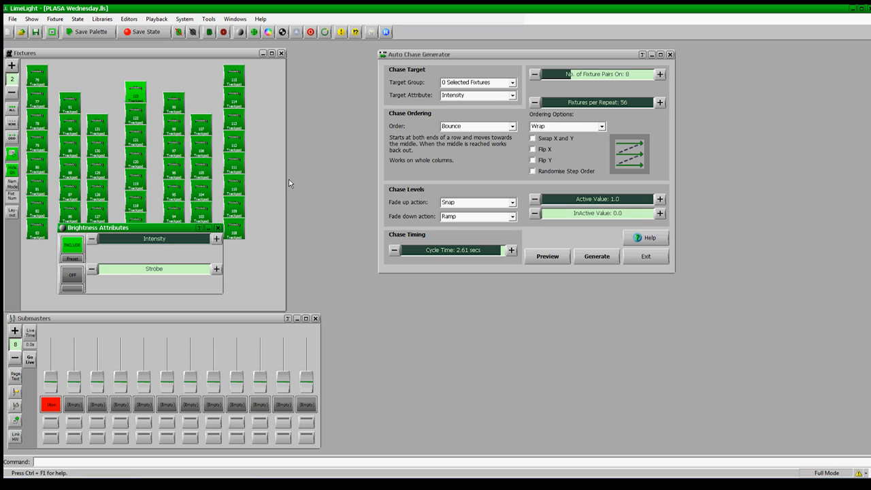
click(462, 97)
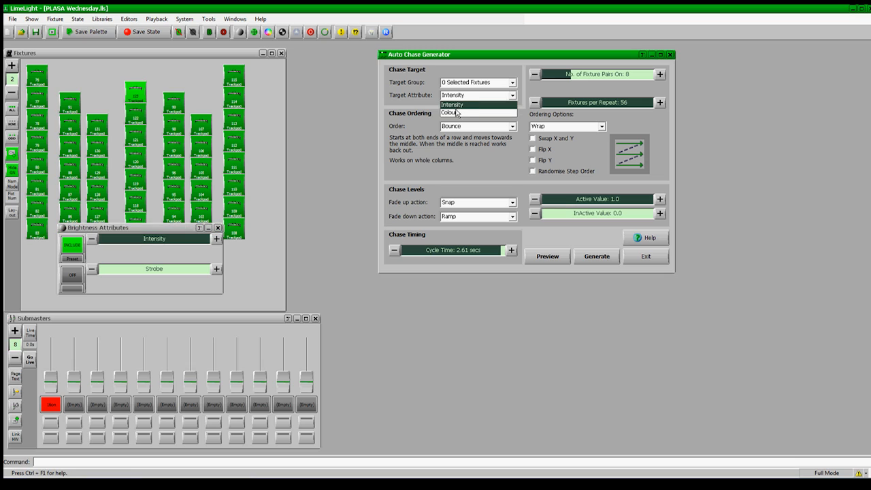
click(456, 108)
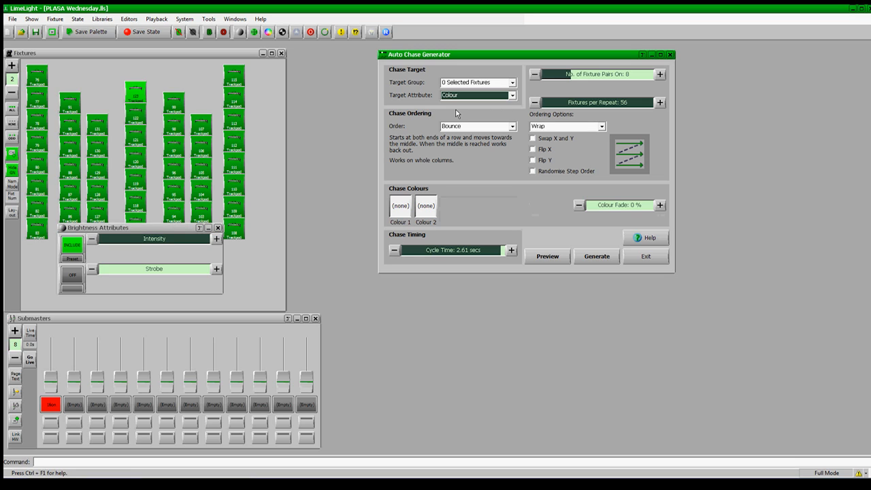
Set Colour 1 of the chase to blue and Colour 2 to yellow, and generate the colour chase
click(407, 202)
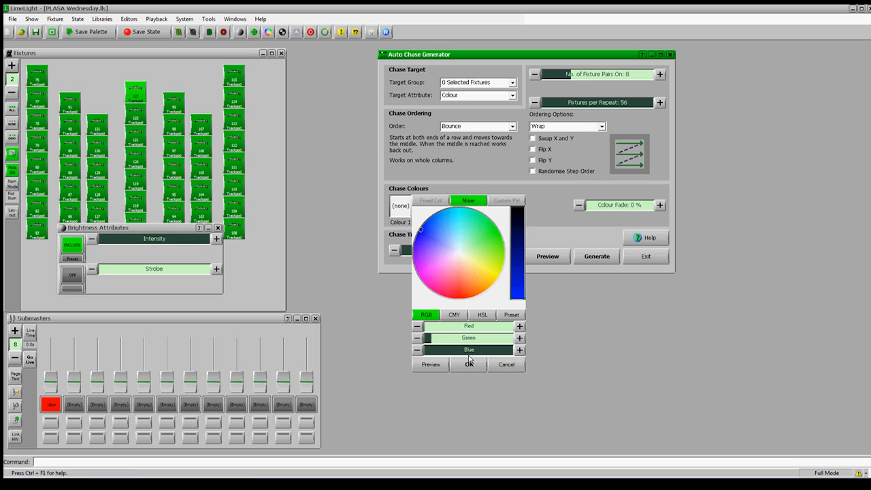
click(468, 364)
click(425, 215)
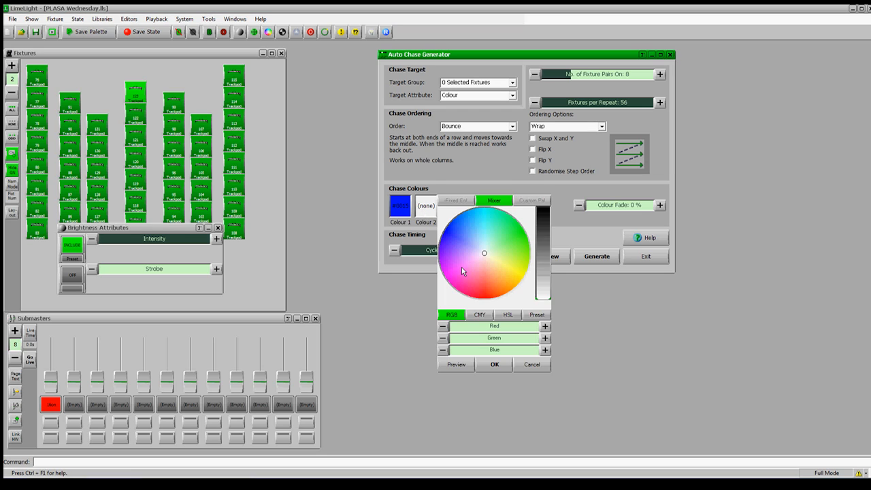
click(521, 277)
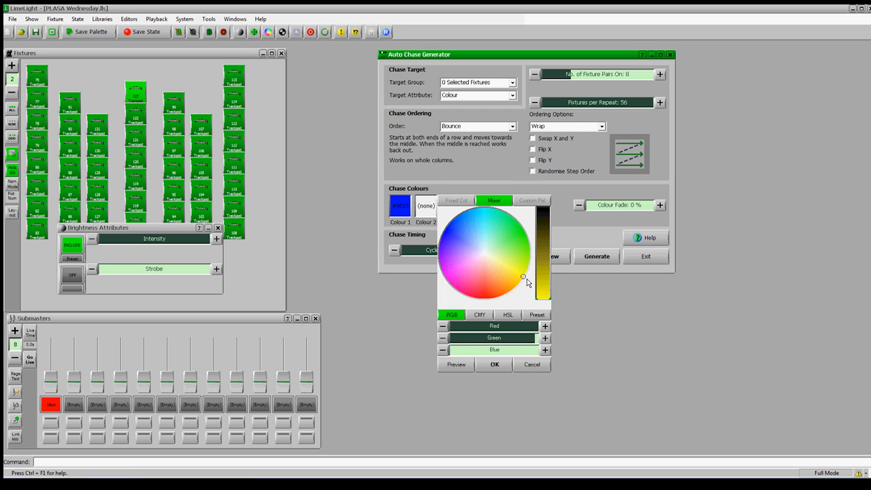
click(497, 366)
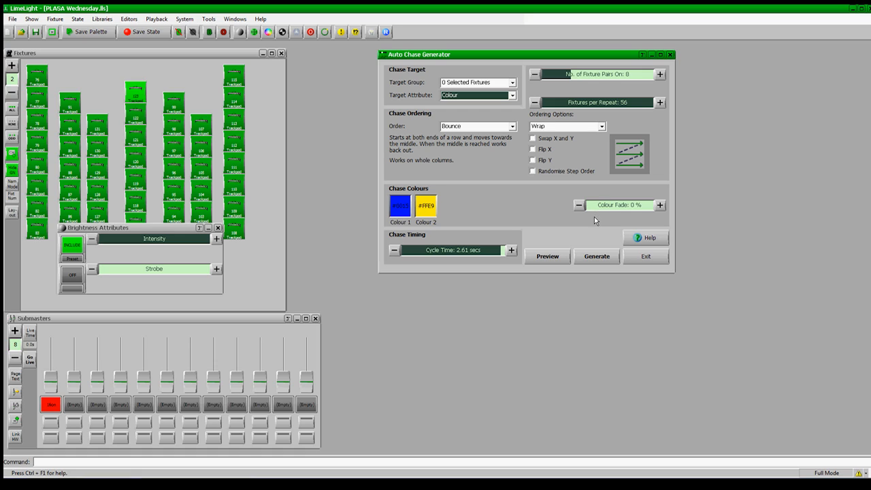
click(587, 260)
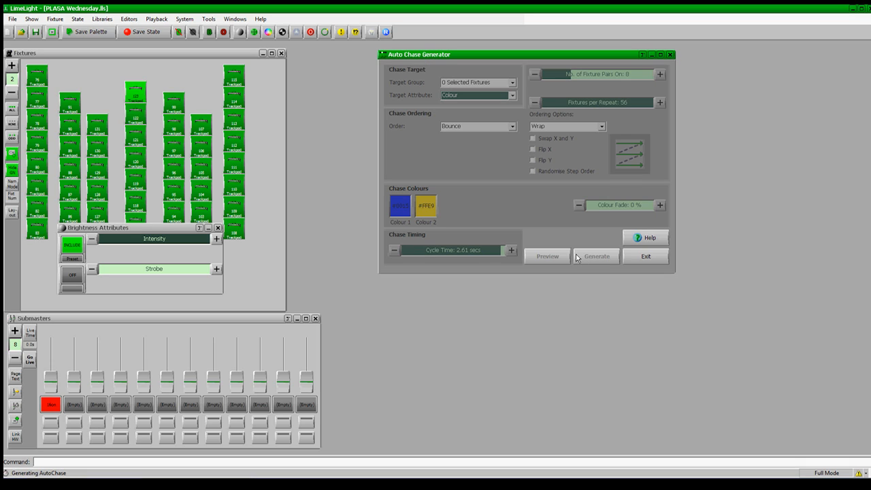
Save the colour chase as a state named "Blue Yellow" in category "Col" and place it on the second submaster
click(149, 32)
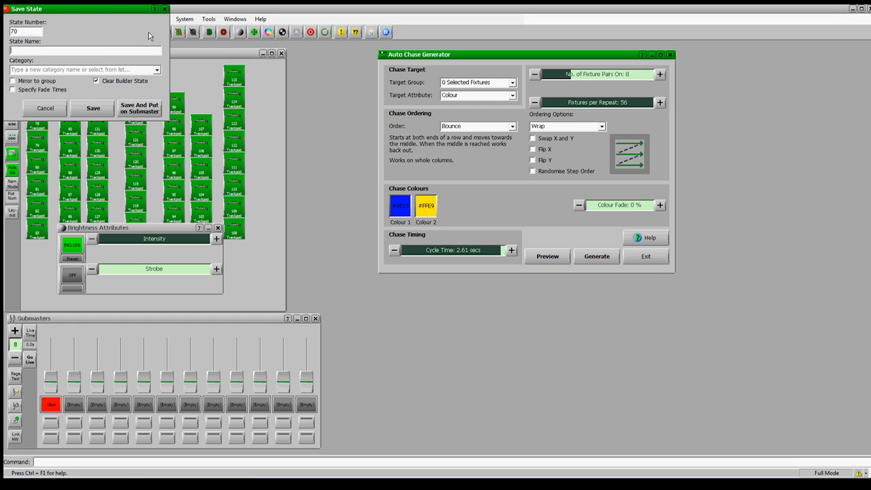
text(Blue and)
key(BackSpace)
key(BackSpace)
key(BackSpace)
key(BackSpace)
text(Yellow)
key(Tab)
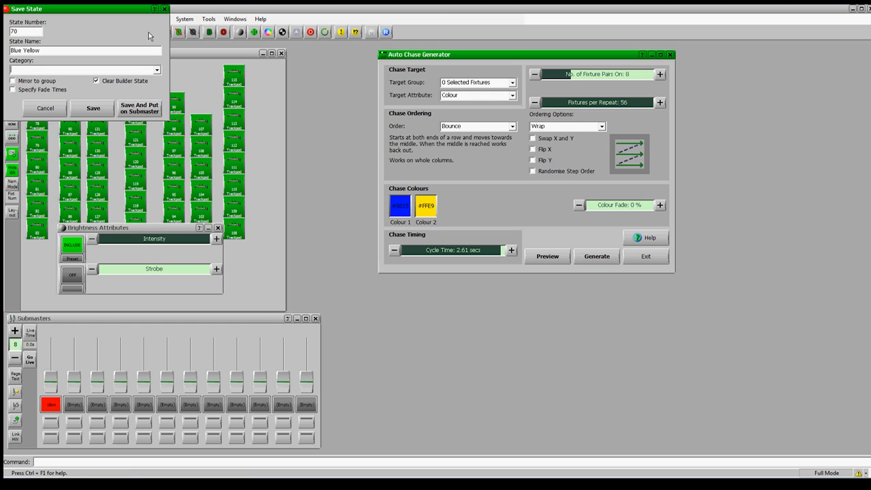
click(148, 113)
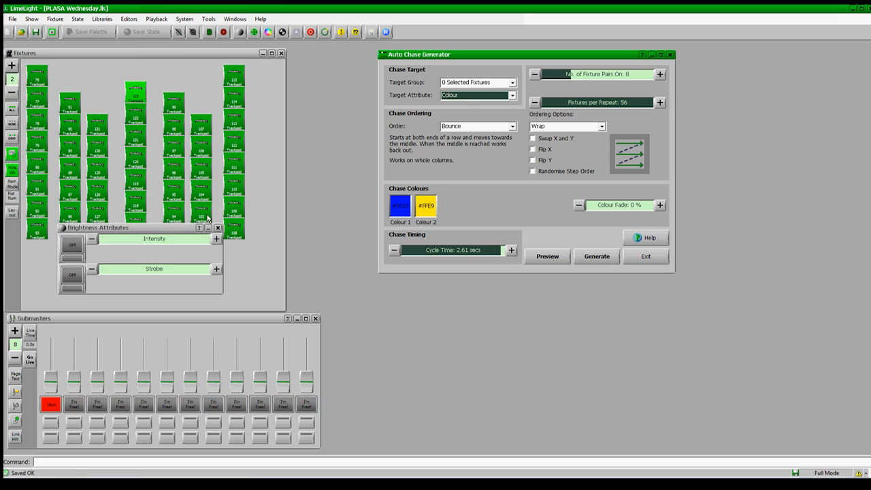
click(73, 408)
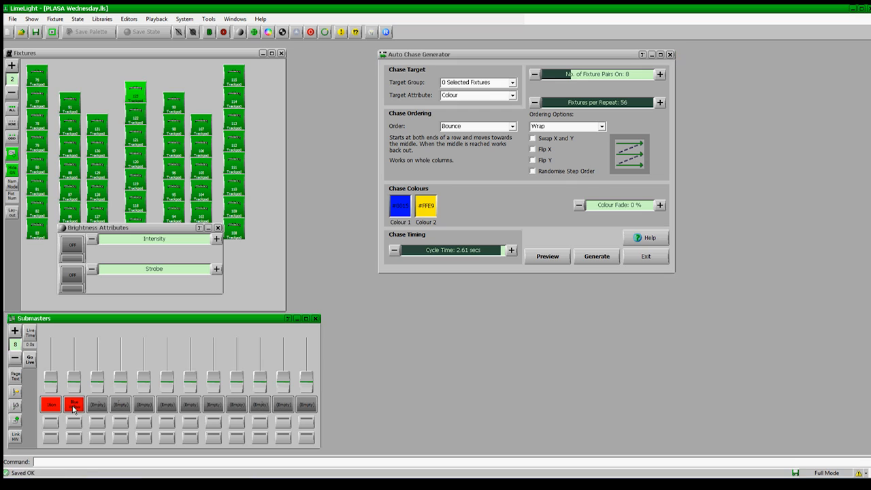
Make the second submaster's fader control the chase's X Speed instead of Intensity, and test it by raising the fader
right_click(75, 350)
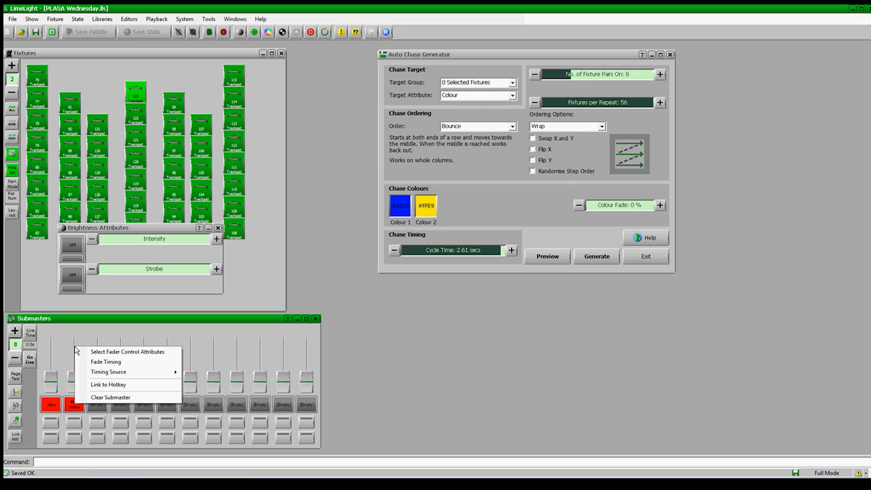
click(85, 351)
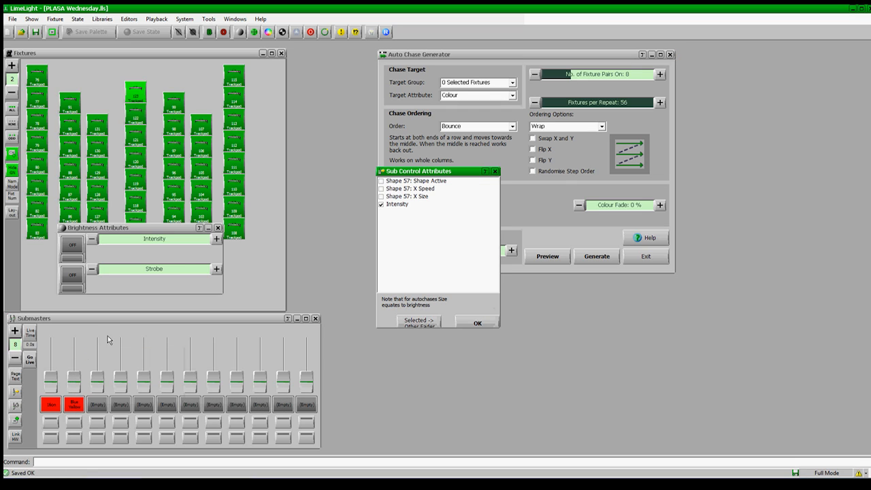
click(402, 204)
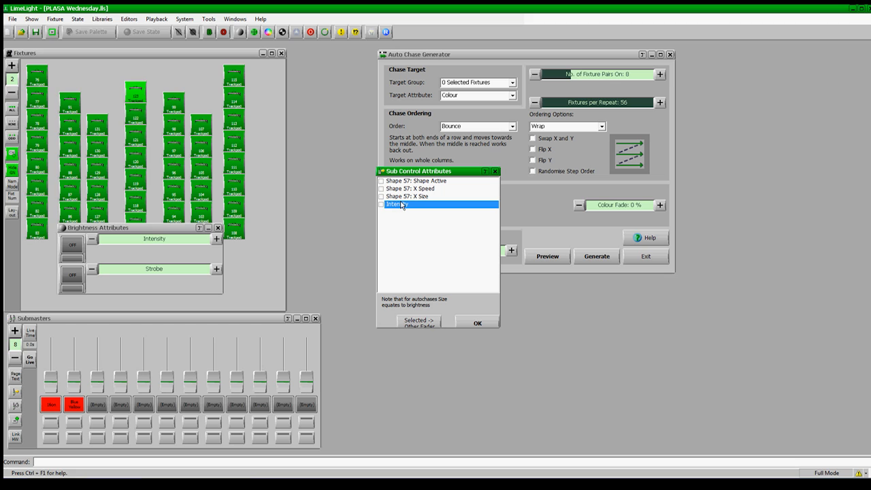
click(406, 191)
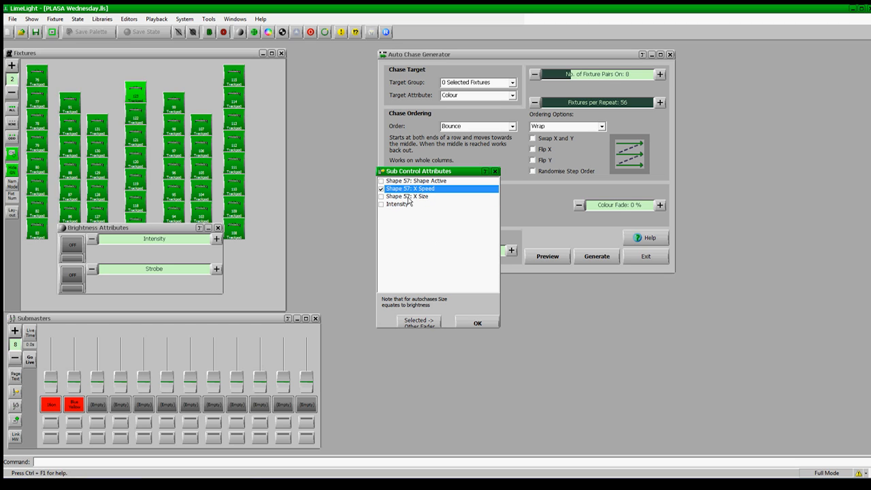
click(468, 321)
mouse_move(78, 378)
mouse_down()
mouse_move(76, 355)
mouse_move(88, 351)
mouse_move(83, 363)
mouse_up()
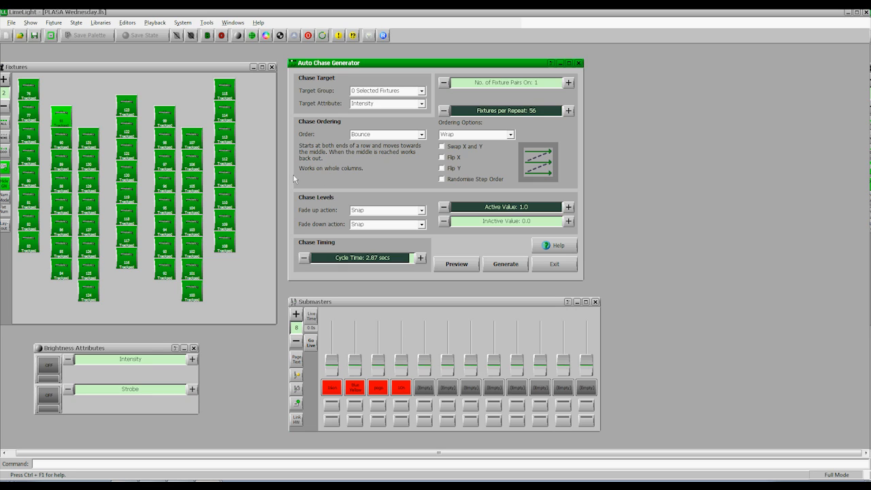
Select all the Spot fixtures on fixture page 1 and set the chase's Fixtures per Repeat to 8
click(8, 107)
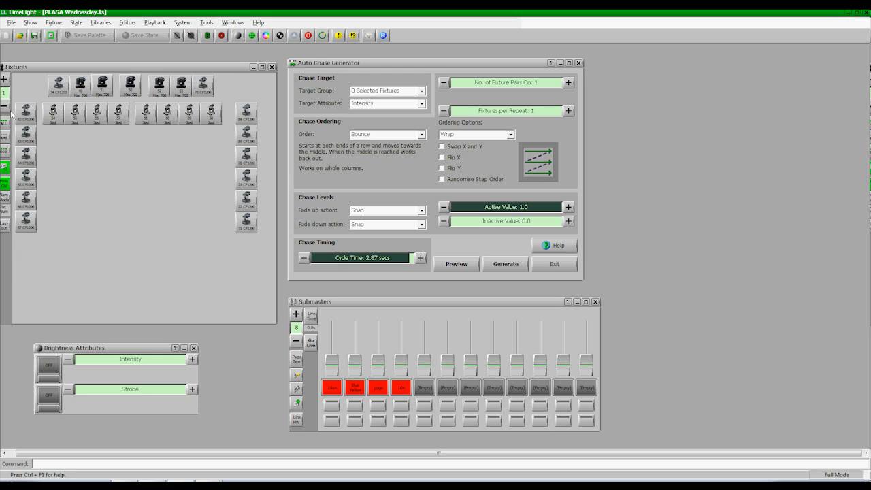
double_click(50, 117)
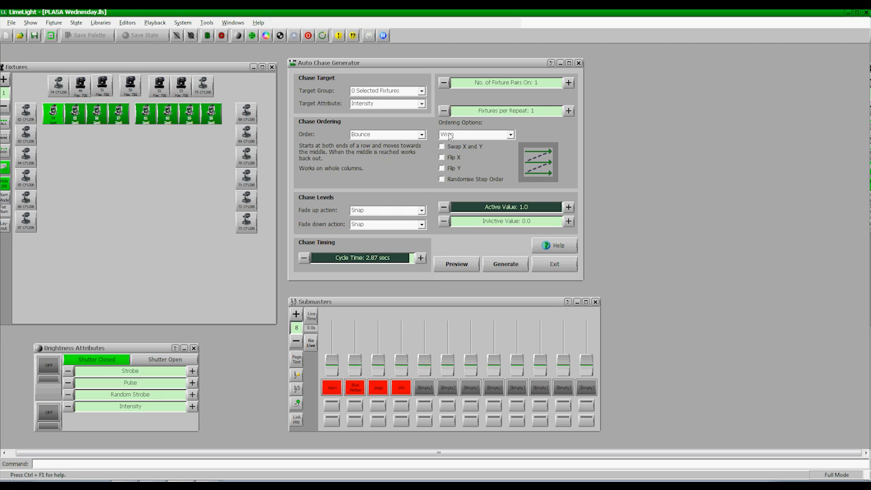
click(502, 114)
click(557, 111)
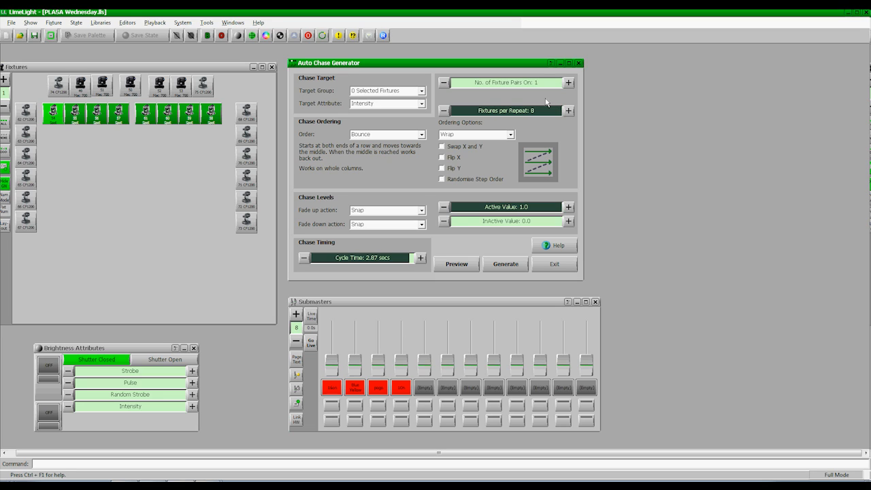
Generate the intensity chase for the spots with a Ramp fade down action, and open their shutters
click(420, 225)
click(400, 249)
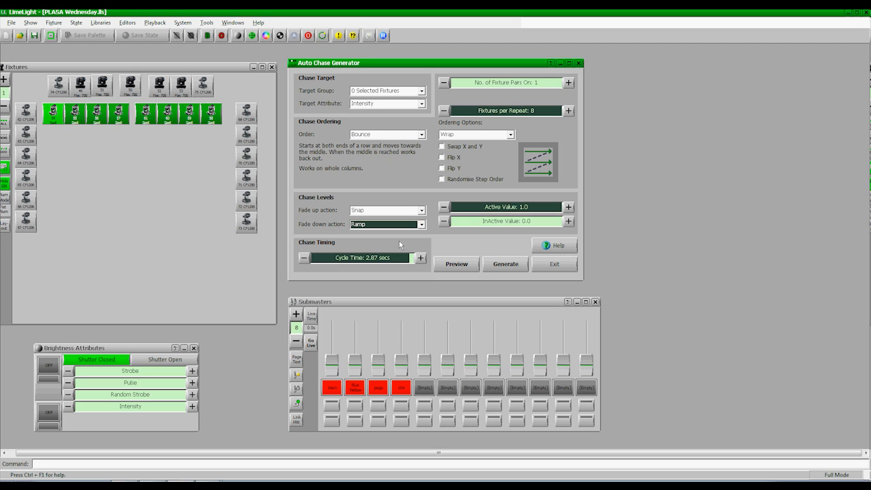
click(507, 264)
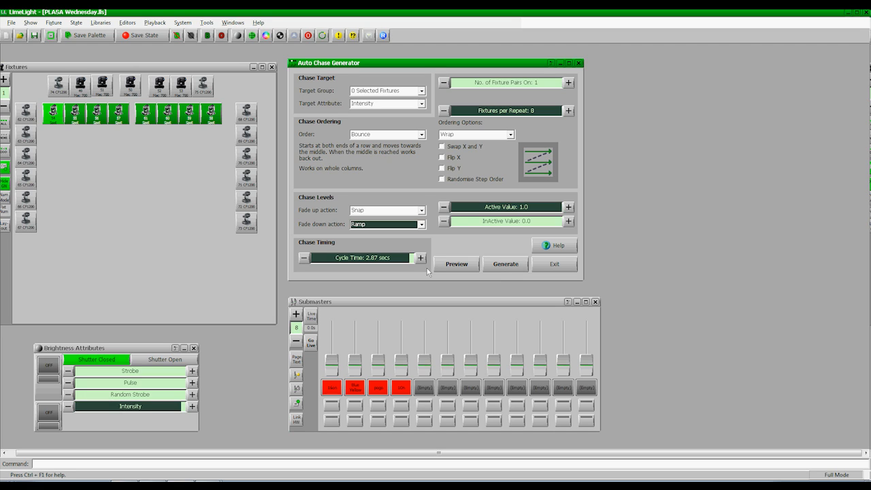
click(169, 360)
click(169, 360)
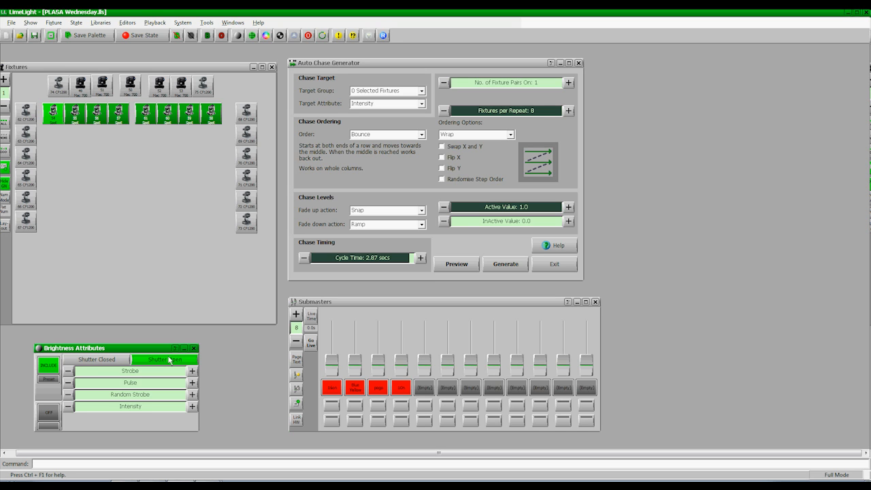